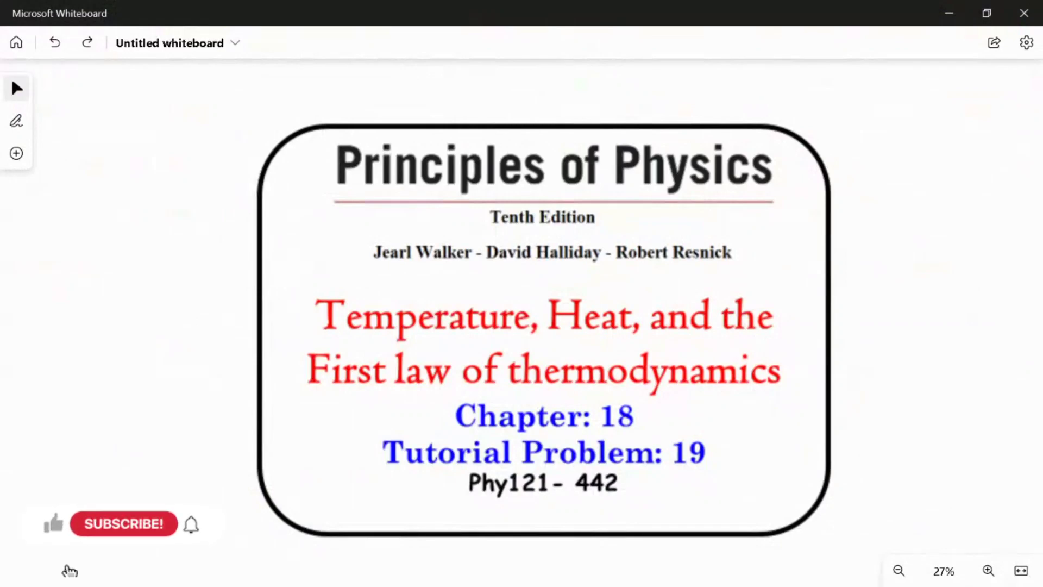
Step: Scroll down past the title card to show problem 19, the conductivity table and the slab figure
scroll(983, 438, down, 4)
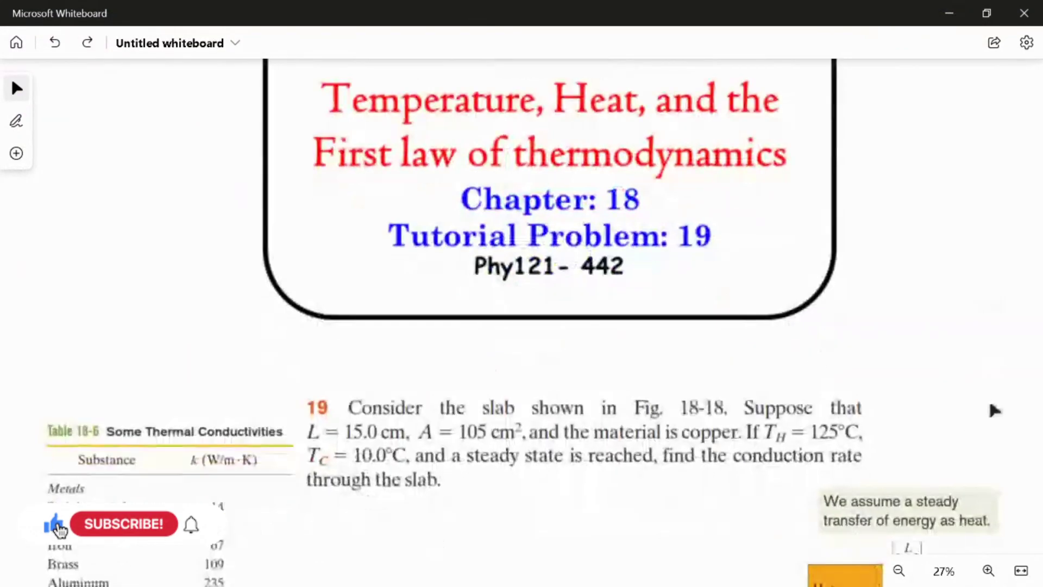
scroll(995, 413, down, 4)
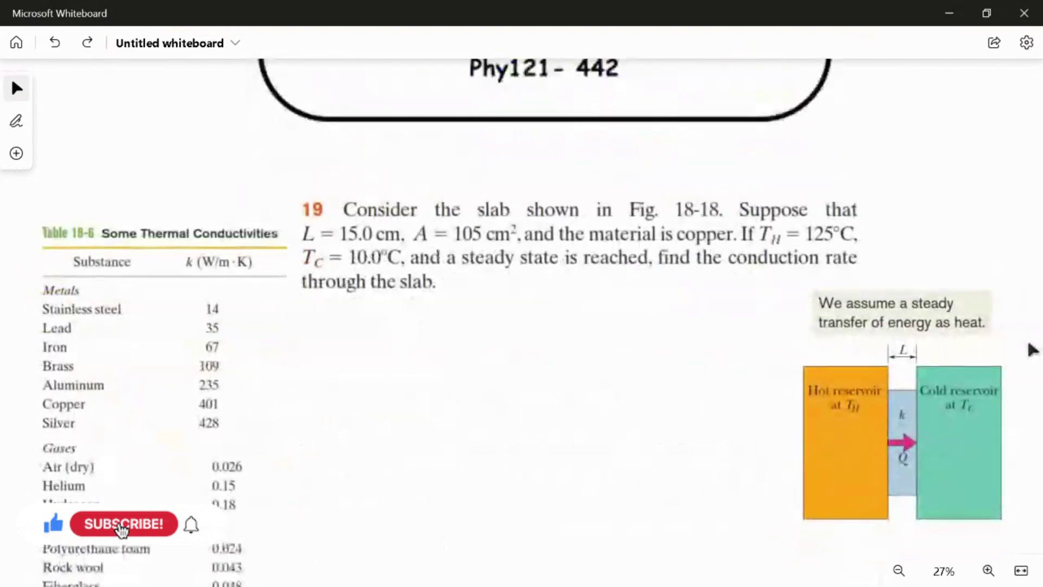
scroll(535, 322, down, 4)
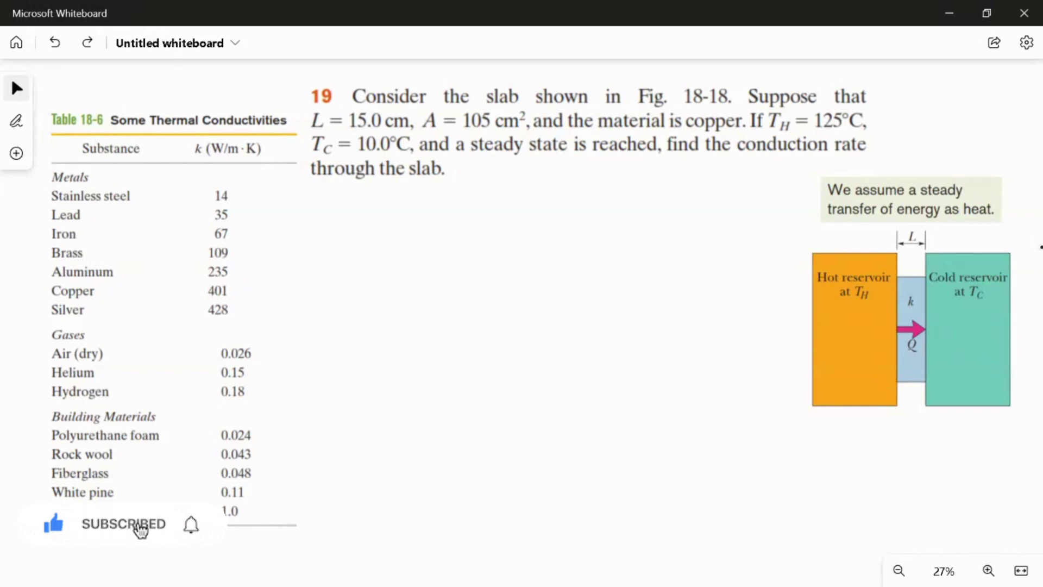
Step: Handwrite the slab length as L = 15 cm = 15×10⁻² m
mouse_move(320, 218)
mouse_down()
mouse_move(318, 236)
mouse_move(330, 235)
mouse_up()
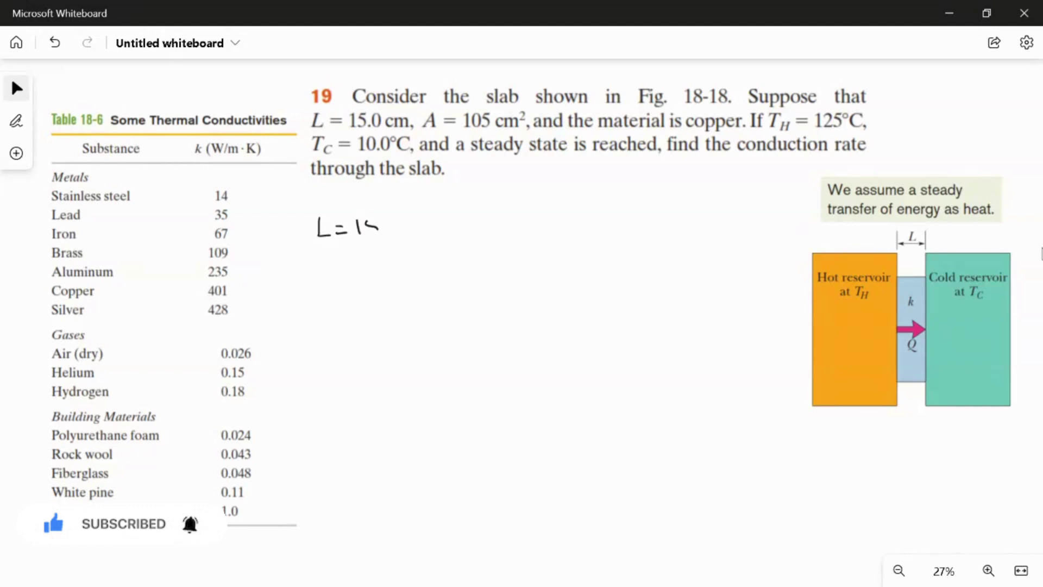
mouse_move(375, 227)
mouse_down()
mouse_move(370, 235)
mouse_move(408, 231)
mouse_up()
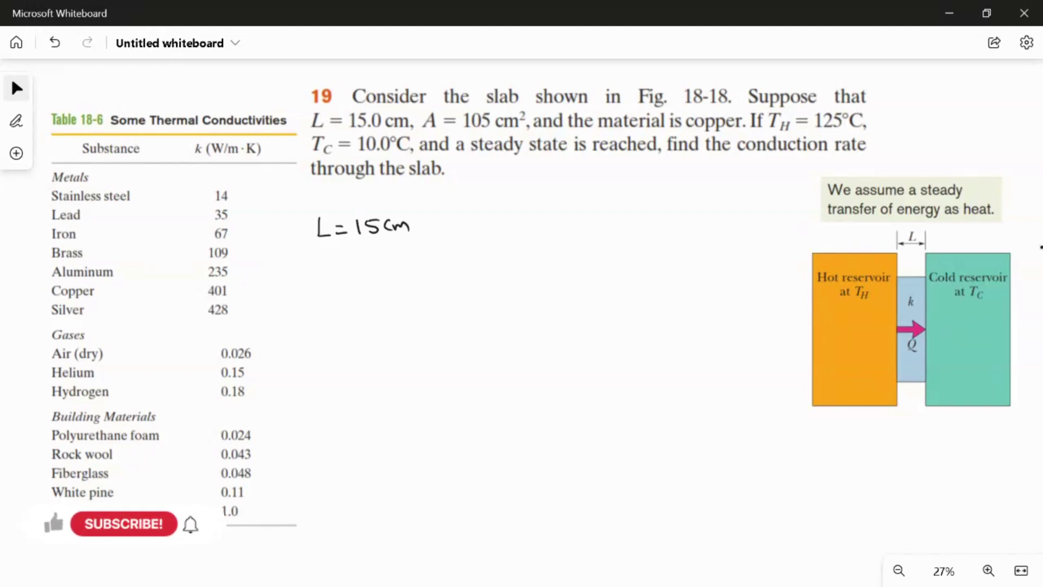
drag(335, 265, 347, 264)
mouse_move(335, 274)
mouse_down()
mouse_move(373, 266)
mouse_move(371, 277)
mouse_up()
click(357, 262)
mouse_move(373, 260)
mouse_down()
mouse_move(396, 275)
mouse_move(423, 259)
mouse_up()
drag(425, 253, 446, 277)
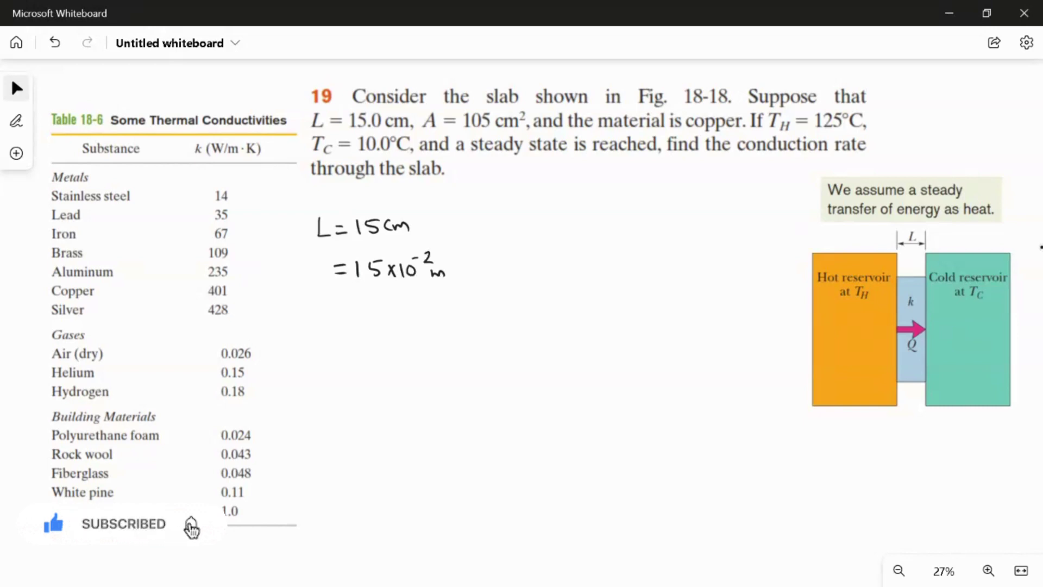
Step: Handwrite the slab area as A = 105 cm² = 105×10⁻⁴ m²
mouse_move(526, 232)
mouse_down()
mouse_move(533, 212)
mouse_move(544, 233)
mouse_up()
mouse_move(625, 219)
mouse_down()
mouse_move(625, 230)
mouse_move(645, 227)
mouse_move(656, 214)
mouse_up()
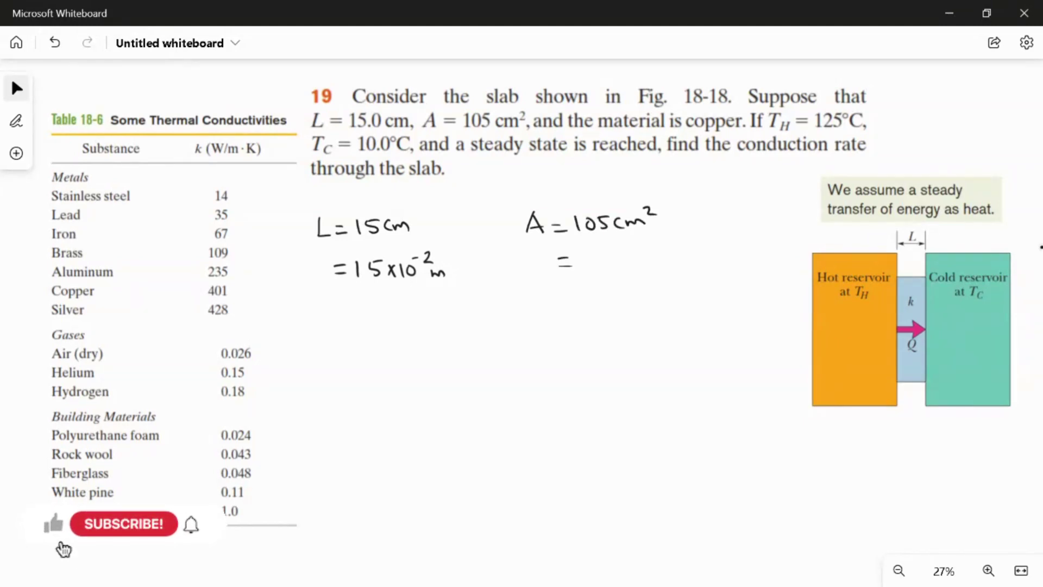
drag(585, 253, 584, 267)
mouse_move(599, 253)
mouse_down()
mouse_move(597, 267)
mouse_move(600, 254)
mouse_move(609, 266)
mouse_move(620, 252)
mouse_move(678, 255)
mouse_up()
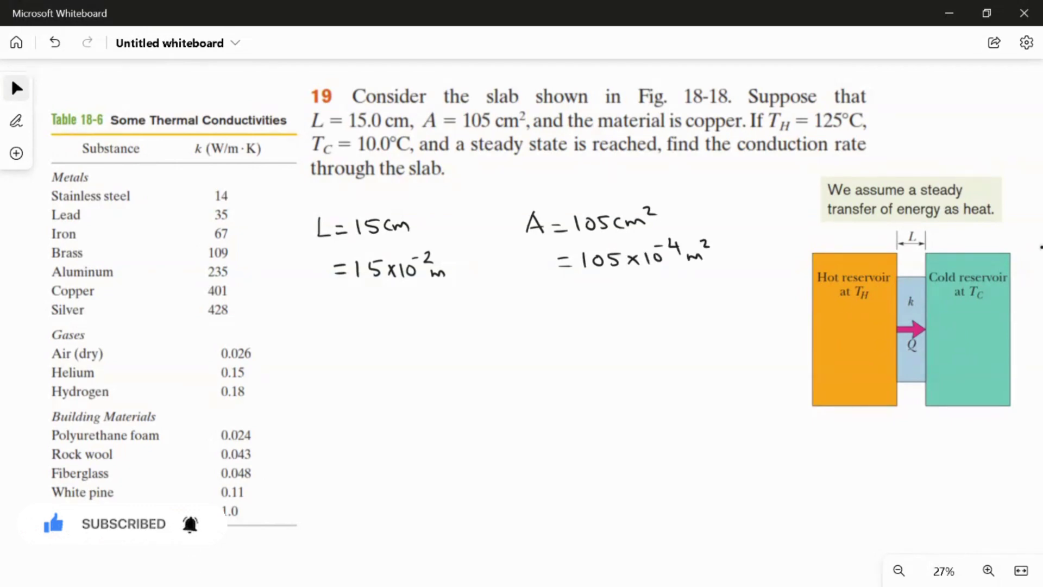
Step: Handwrite the reservoir temperatures T_H = 125°C and T_C = 10°C
drag(327, 329, 330, 341)
mouse_move(309, 323)
mouse_down()
mouse_move(330, 339)
mouse_move(337, 322)
mouse_move(350, 341)
mouse_up()
mouse_move(350, 338)
mouse_down()
mouse_move(351, 348)
mouse_move(368, 335)
mouse_move(404, 344)
mouse_move(418, 327)
mouse_up()
drag(421, 322, 443, 340)
mouse_move(332, 387)
mouse_down()
mouse_move(333, 406)
mouse_move(345, 382)
mouse_up()
mouse_move(349, 397)
mouse_down()
mouse_move(350, 407)
mouse_move(374, 393)
mouse_move(391, 400)
mouse_move(405, 385)
mouse_up()
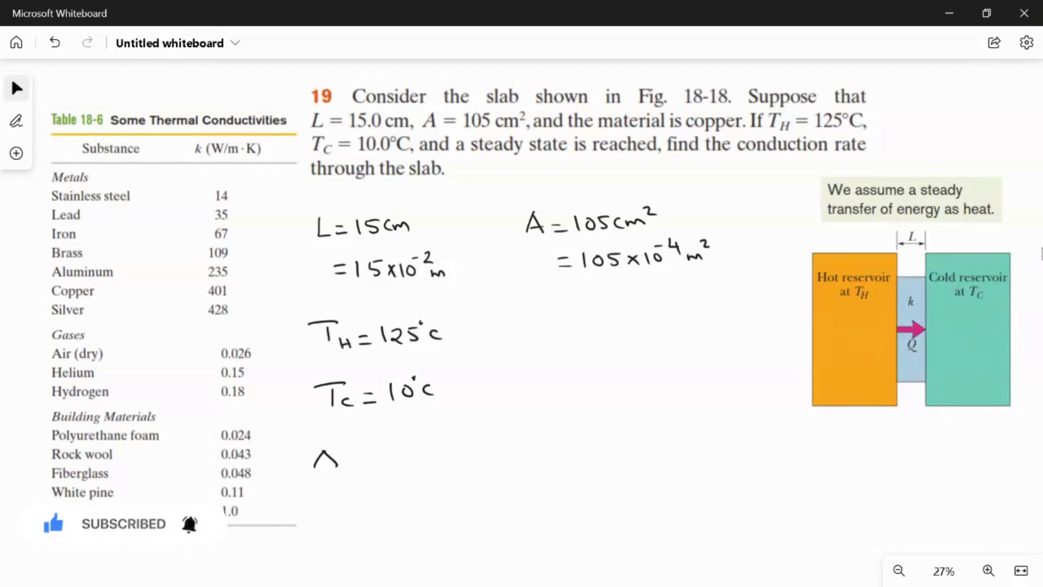
Step: Work out ΔT = T_H − T_C = 125 − 10 = 115 °C (or K)
drag(342, 447, 358, 445)
mouse_move(353, 446)
mouse_down()
mouse_move(373, 454)
mouse_move(399, 462)
mouse_move(410, 449)
mouse_move(404, 463)
mouse_move(465, 460)
mouse_up()
mouse_move(455, 444)
mouse_down()
mouse_move(469, 441)
mouse_move(478, 462)
mouse_up()
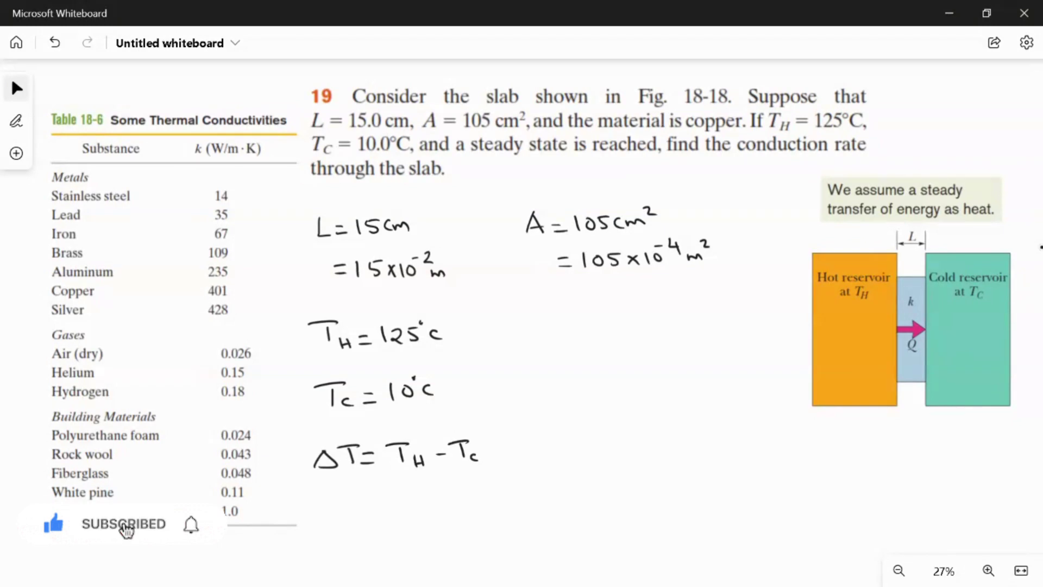
drag(372, 503, 382, 510)
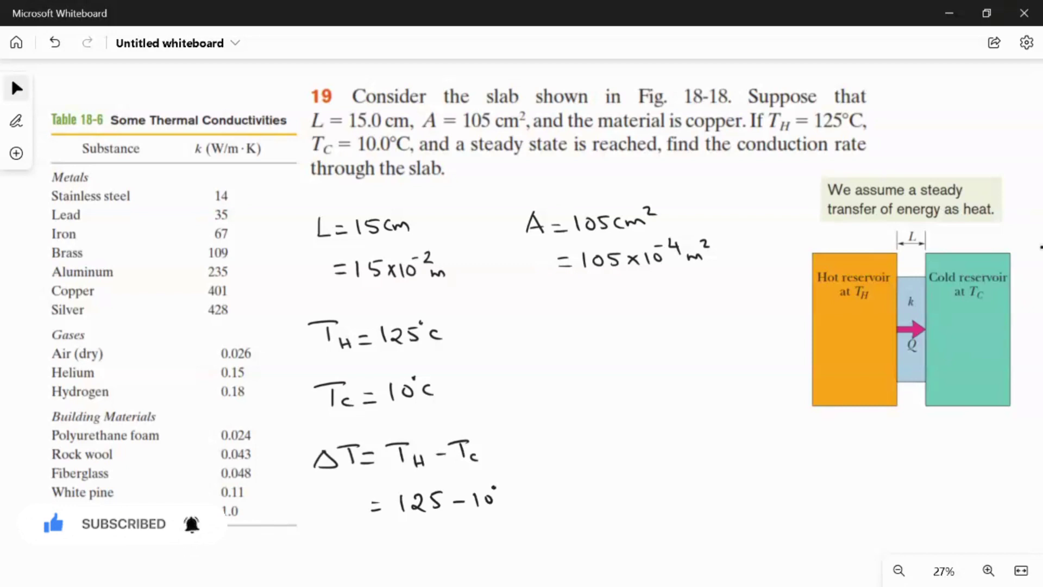
drag(383, 542, 400, 541)
drag(382, 550, 416, 547)
mouse_move(430, 534)
mouse_down()
mouse_move(429, 546)
mouse_move(480, 543)
mouse_move(493, 527)
mouse_move(520, 542)
mouse_move(497, 541)
mouse_move(536, 538)
mouse_up()
drag(549, 527, 551, 540)
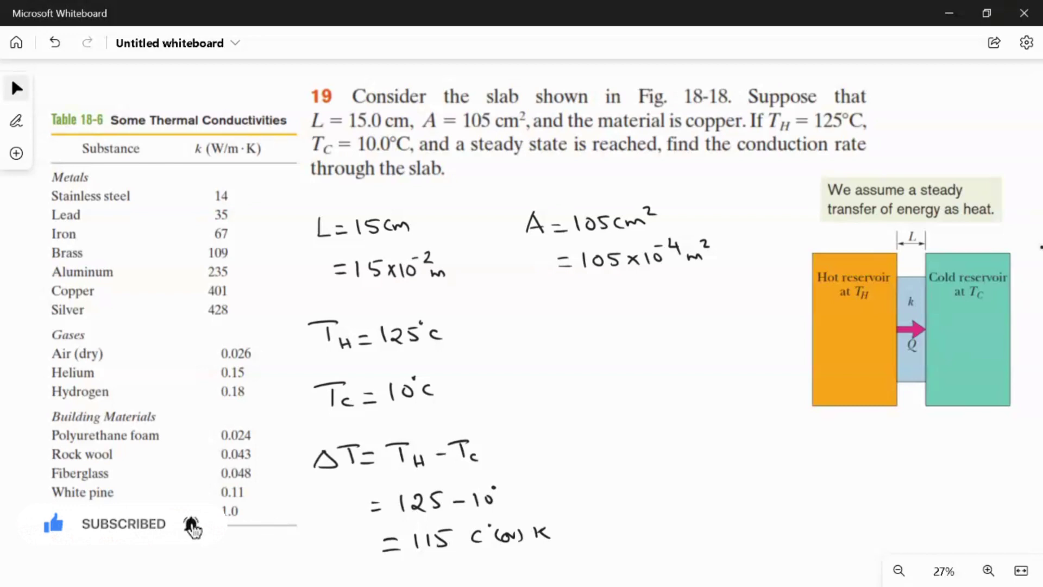
Step: Circle copper's 401 in the table and note K = 401 W/m·K
drag(219, 278, 242, 285)
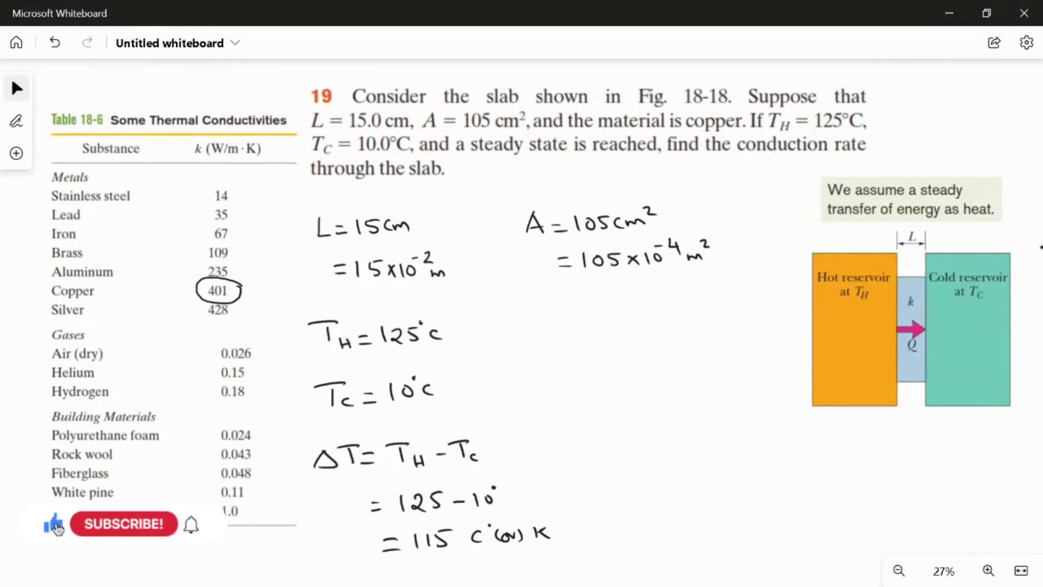
mouse_move(537, 301)
mouse_down()
mouse_move(537, 321)
mouse_move(539, 312)
mouse_move(550, 322)
mouse_move(609, 314)
mouse_up()
mouse_move(605, 307)
mouse_down()
mouse_move(629, 319)
mouse_move(674, 304)
mouse_move(678, 326)
mouse_move(706, 314)
mouse_up()
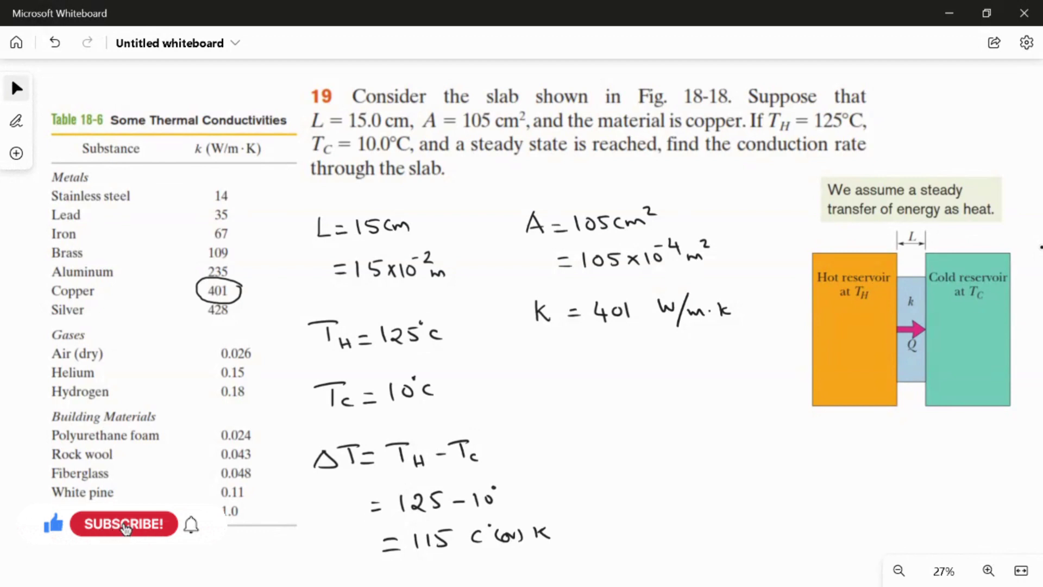
Step: Begin the conduction rate formula P = Q/t = KA
mouse_move(603, 446)
mouse_down()
mouse_move(608, 468)
mouse_move(621, 447)
mouse_move(610, 456)
mouse_move(637, 461)
mouse_up()
mouse_move(624, 468)
mouse_down()
mouse_move(674, 460)
mouse_move(680, 445)
mouse_move(682, 462)
mouse_move(700, 471)
mouse_move(678, 499)
mouse_move(695, 500)
mouse_move(729, 467)
mouse_up()
mouse_move(718, 477)
mouse_down()
mouse_move(759, 461)
mouse_move(773, 470)
mouse_move(793, 449)
mouse_move(804, 469)
mouse_move(825, 468)
mouse_move(838, 448)
mouse_move(867, 463)
mouse_up()
Step: Add ΔT to the numerator with L beneath to complete P = Q/t = KAΔT/L
drag(856, 449, 875, 445)
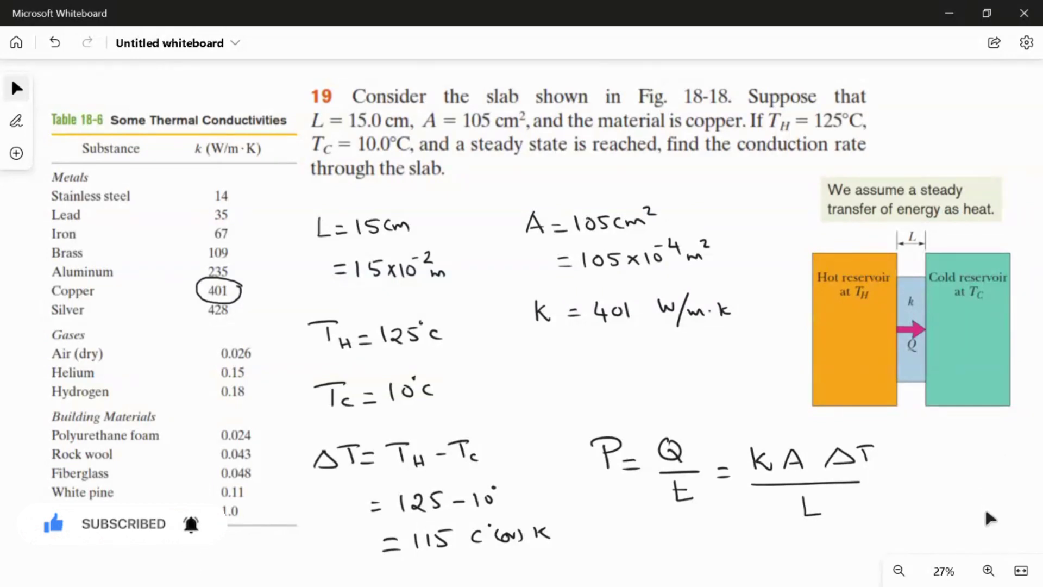
drag(986, 512, 948, 400)
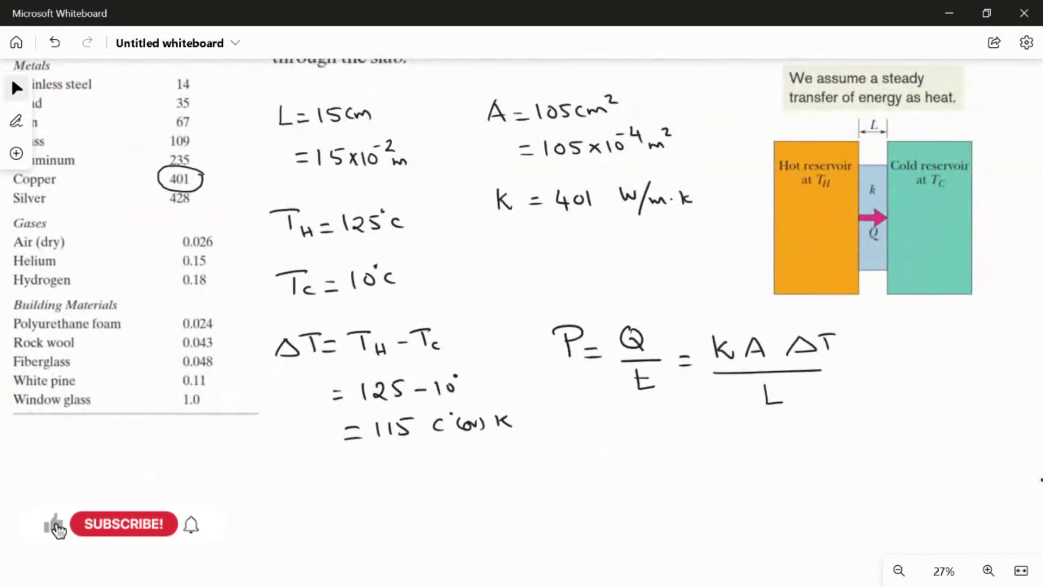
Step: Write the substituted numerator = 401 × 105×10⁻⁴ × 115
mouse_move(692, 460)
mouse_down()
mouse_move(706, 470)
mouse_move(744, 460)
mouse_move(739, 468)
mouse_up()
mouse_move(754, 453)
mouse_down()
mouse_move(748, 464)
mouse_move(755, 452)
mouse_up()
mouse_move(761, 450)
mouse_down()
mouse_move(763, 465)
mouse_move(789, 463)
mouse_up()
mouse_move(789, 449)
mouse_down()
mouse_move(779, 462)
mouse_move(807, 461)
mouse_move(820, 448)
mouse_up()
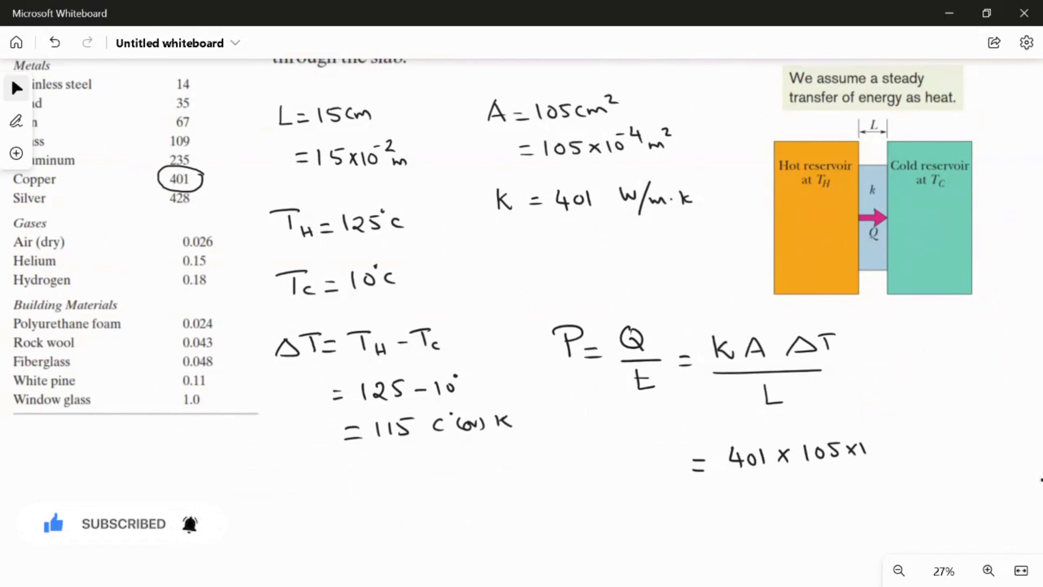
drag(881, 427, 889, 437)
mouse_move(886, 428)
mouse_down()
mouse_move(905, 455)
mouse_move(952, 451)
mouse_move(965, 435)
mouse_up()
Step: Draw the fraction bar and write 15×10⁻² as the denominator
drag(728, 482, 978, 465)
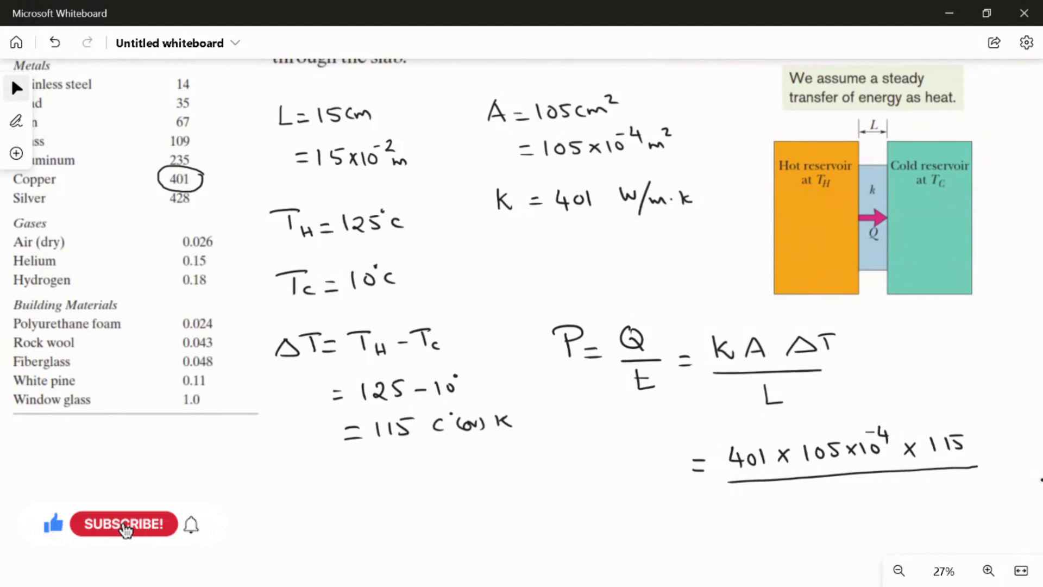
mouse_move(820, 490)
mouse_down()
mouse_move(821, 505)
mouse_move(836, 505)
mouse_move(846, 488)
mouse_up()
mouse_move(852, 491)
mouse_down()
mouse_move(862, 500)
mouse_move(850, 502)
mouse_up()
mouse_move(870, 488)
mouse_down()
mouse_move(872, 502)
mouse_move(880, 492)
mouse_move(910, 491)
mouse_up()
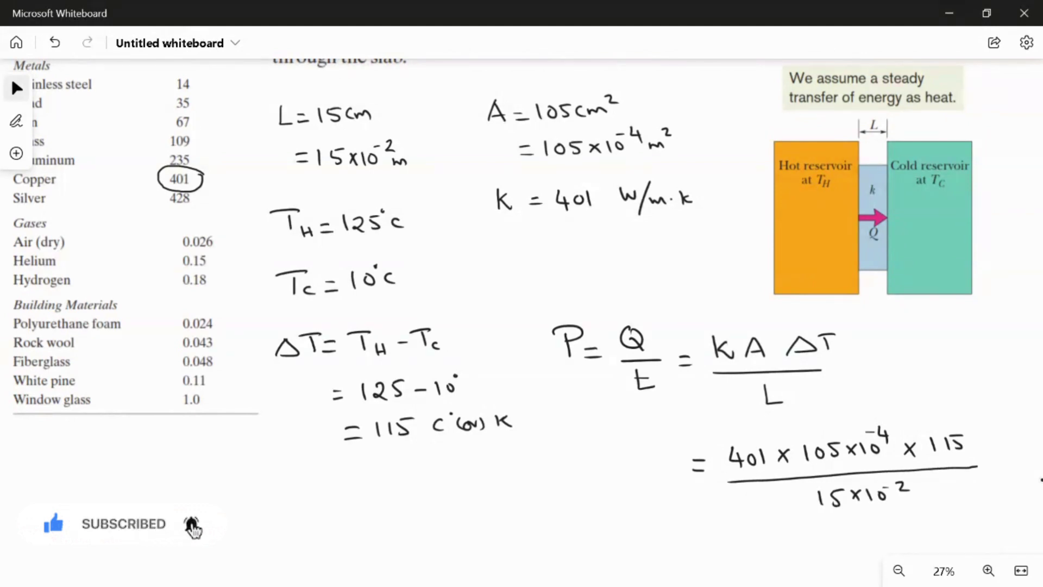
drag(549, 540, 462, 375)
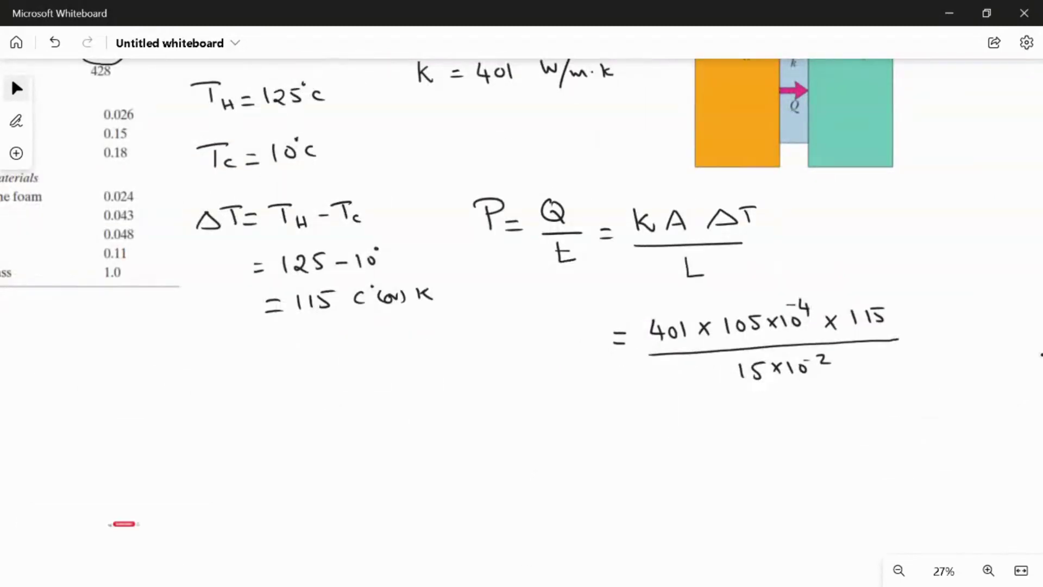
Step: Write the evaluated answer P = 3.2×10³ J/s
mouse_move(557, 421)
mouse_down()
mouse_move(559, 449)
mouse_move(560, 438)
mouse_move(674, 440)
mouse_up()
click(630, 441)
mouse_move(673, 427)
mouse_down()
mouse_move(662, 441)
mouse_move(686, 440)
mouse_move(700, 421)
mouse_move(719, 427)
mouse_move(731, 414)
mouse_move(733, 450)
mouse_up()
drag(753, 431, 745, 443)
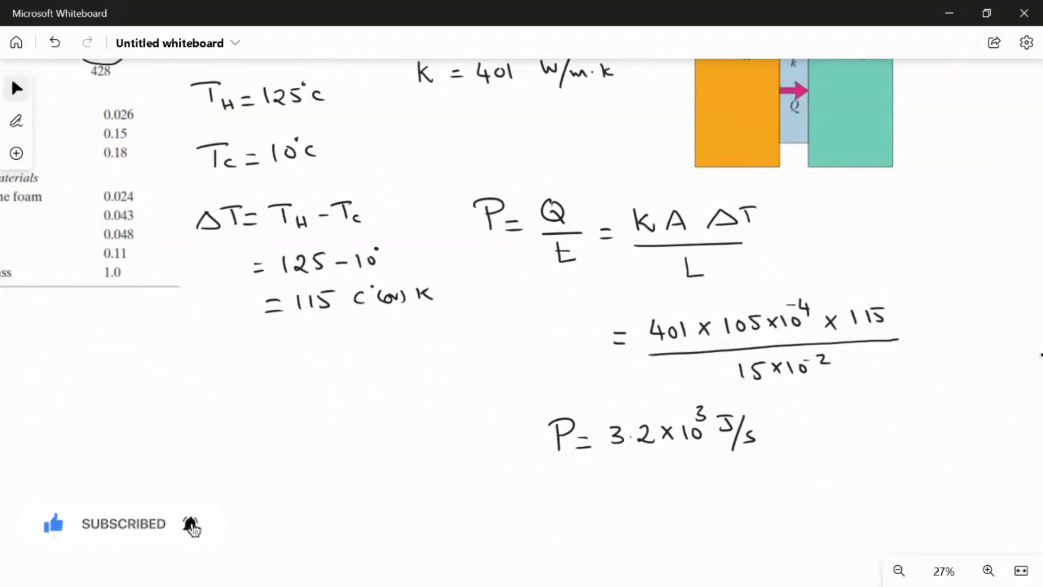
Step: Rewrite the final result beneath as P = 3.2×10³ W
mouse_move(569, 513)
mouse_down()
mouse_move(570, 534)
mouse_move(568, 523)
mouse_up()
mouse_move(621, 511)
mouse_down()
mouse_move(620, 526)
mouse_move(694, 521)
mouse_up()
click(643, 519)
mouse_move(709, 507)
mouse_down()
mouse_move(701, 516)
mouse_move(708, 506)
mouse_up()
mouse_move(704, 490)
mouse_down()
mouse_move(707, 504)
mouse_move(749, 497)
mouse_up()
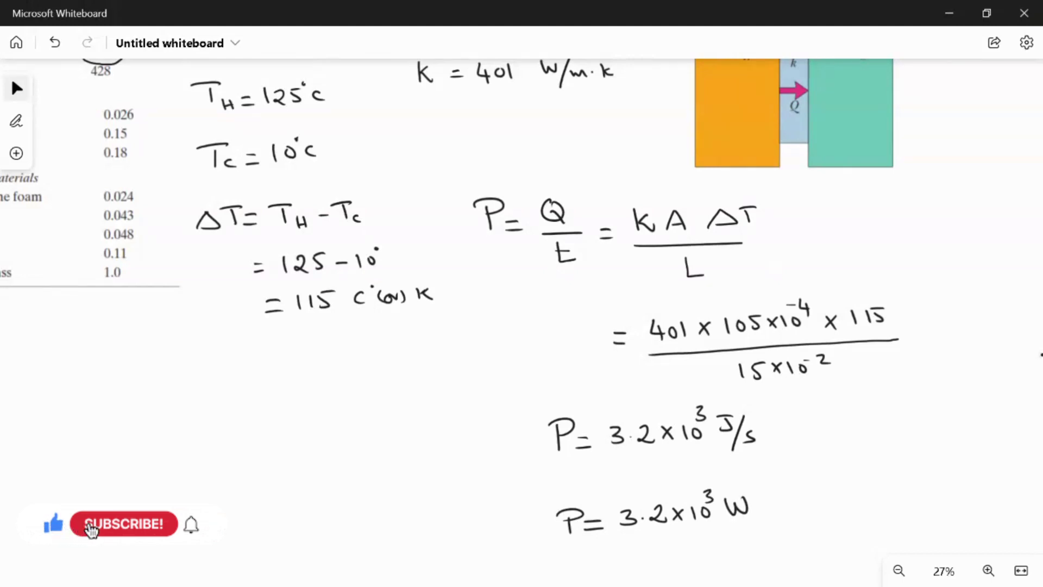